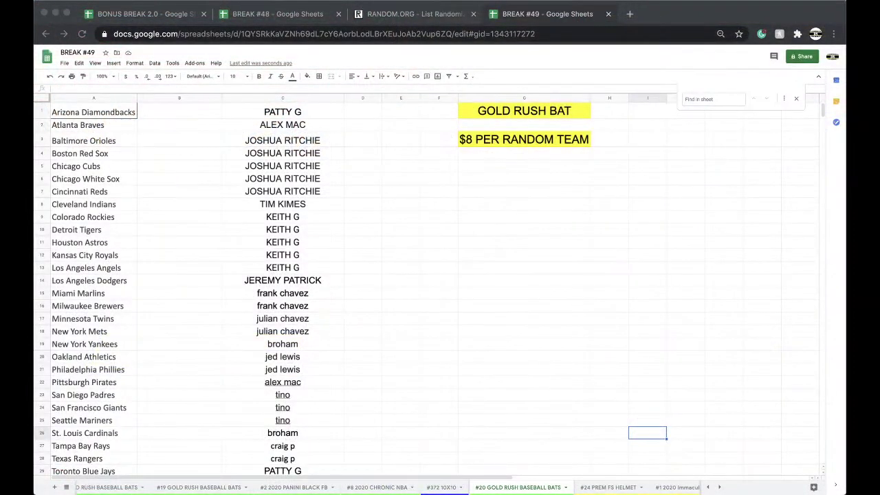
- Review the owner names listed down column C of BREAK #49
left_click(375, 315)
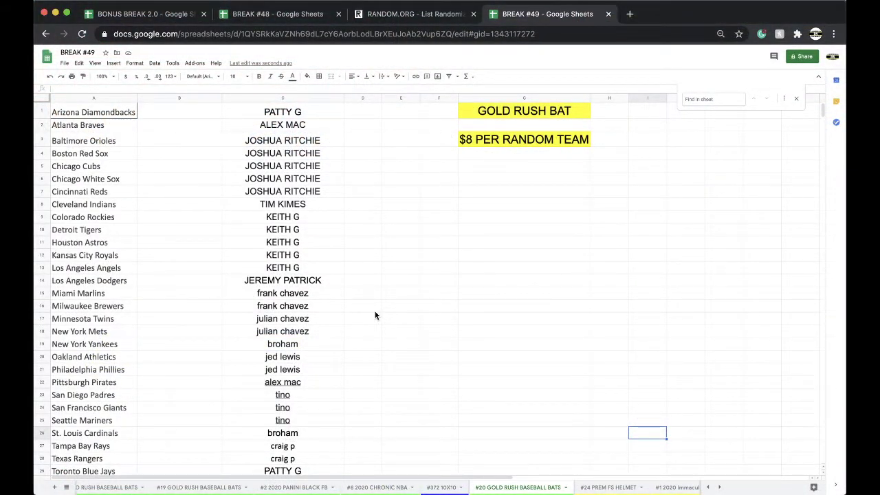
left_click(279, 143)
scroll(280, 146, "down", 3)
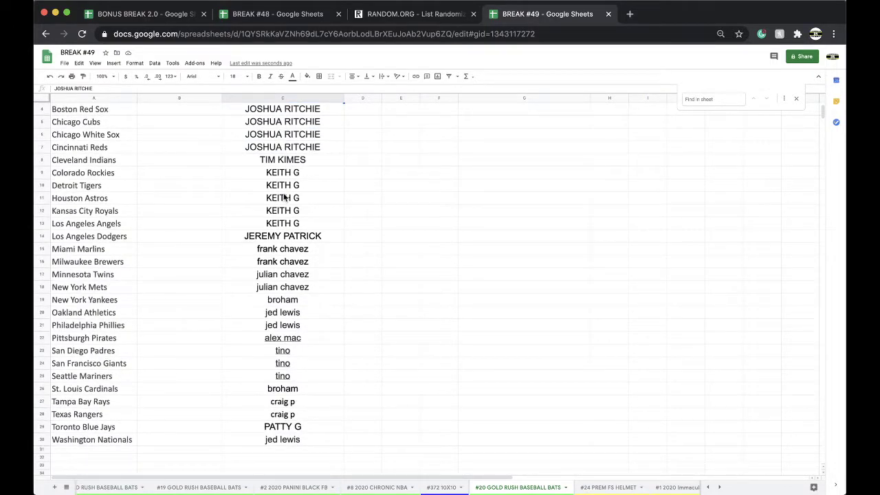
scroll(284, 197, "down", 1)
left_click(313, 275)
scroll(315, 276, "down", 1)
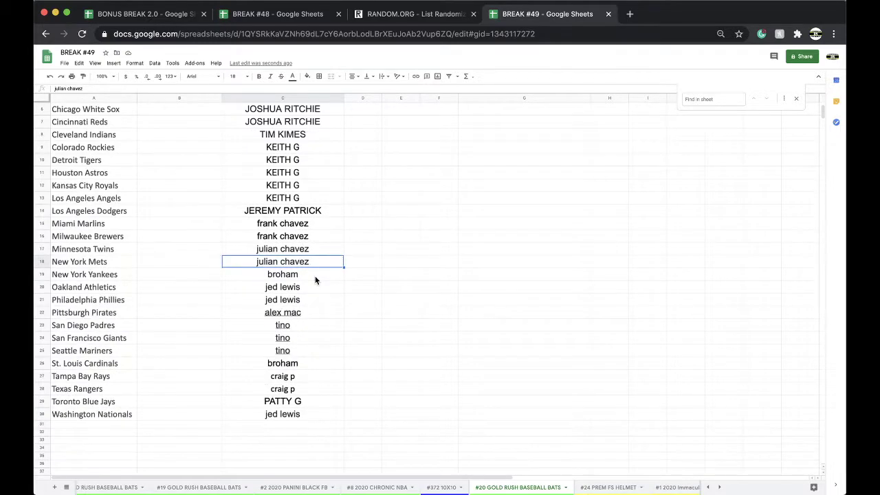
scroll(311, 296, "down", 1)
scroll(307, 312, "down", 1)
left_click(316, 327)
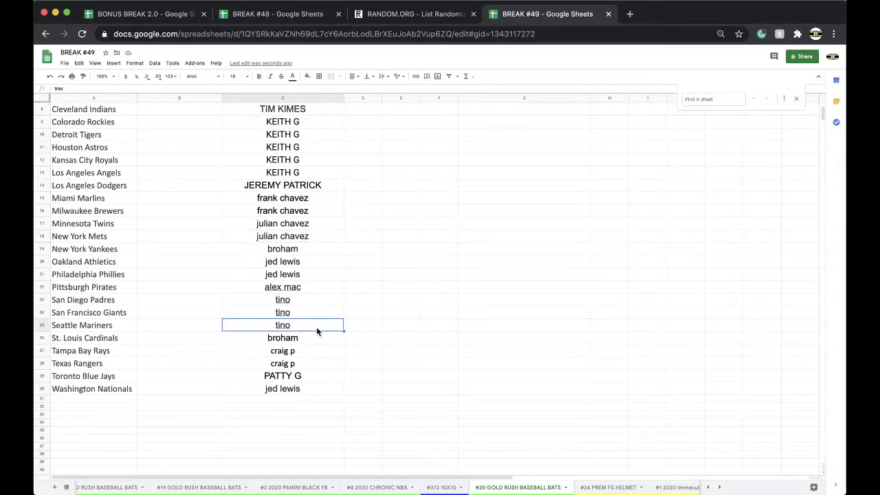
- Copy the whole owner column C and switch to the RANDOM.ORG list randomizer
left_click(288, 97)
key("ctrl+c")
scroll(324, 202, "up", 4)
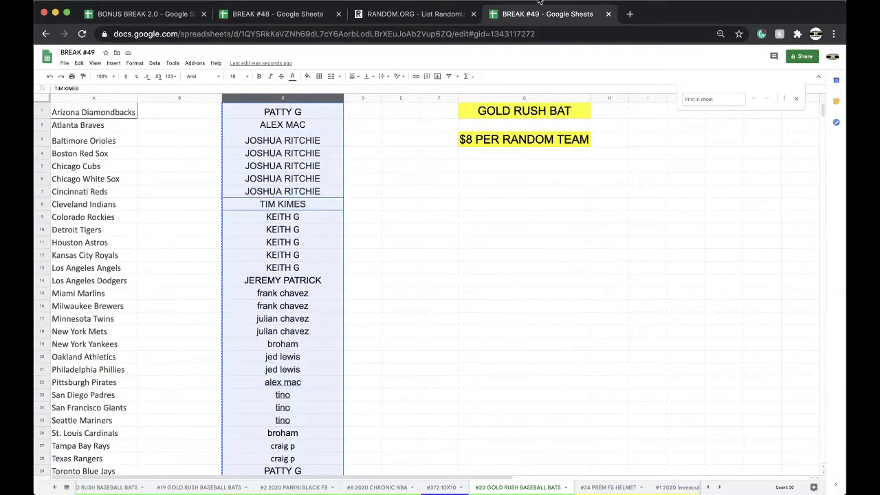
left_click(389, 14)
- Reload the randomizer, shuffle the owner names four times, and select the final order
left_click(383, 34)
key("Return")
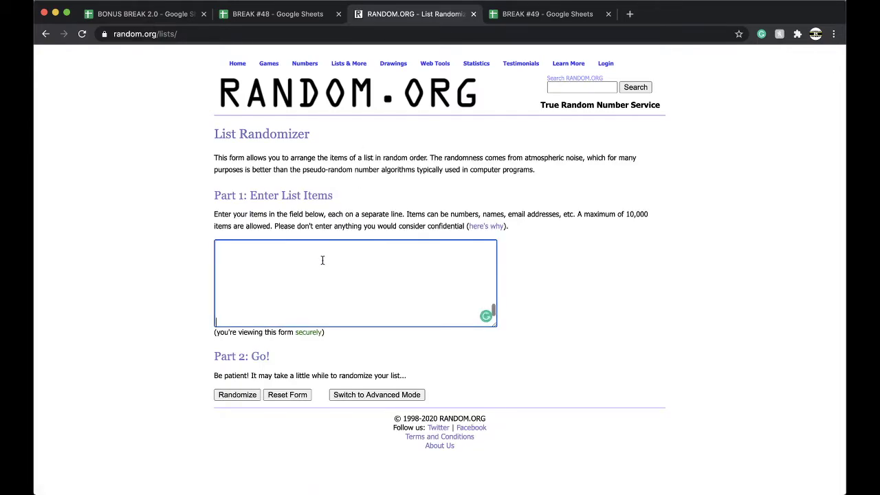
left_click(230, 395)
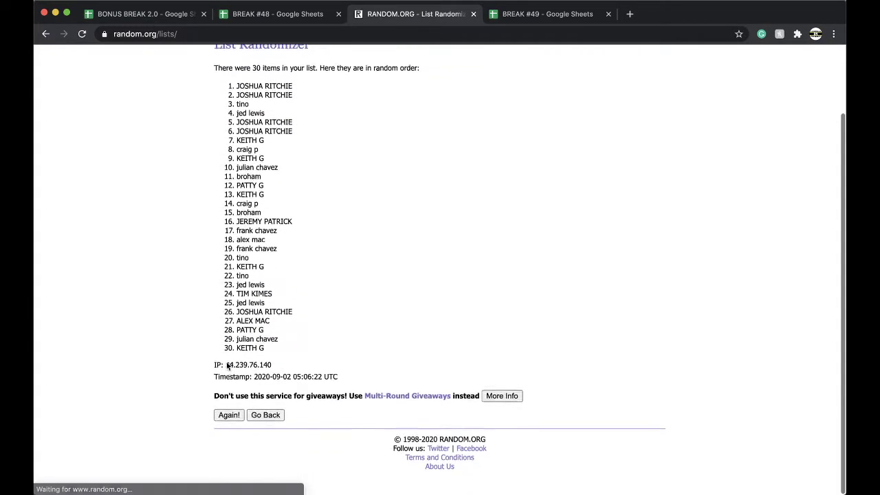
left_click(227, 425)
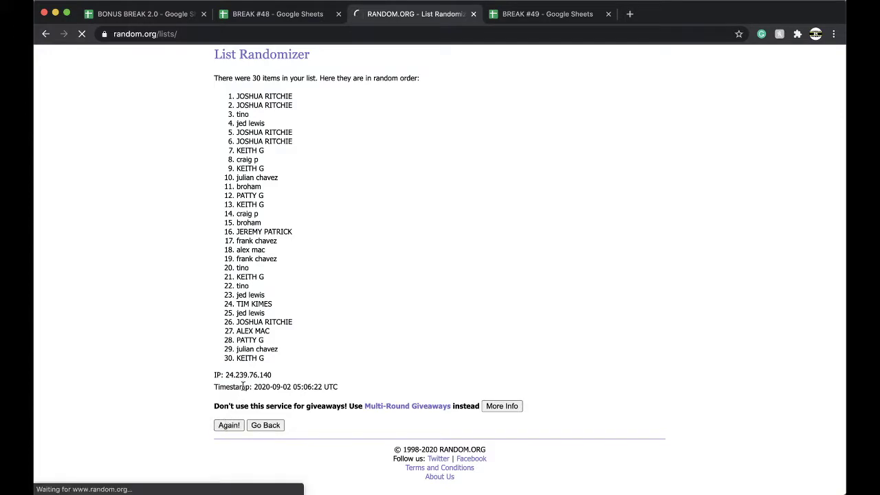
left_click(230, 427)
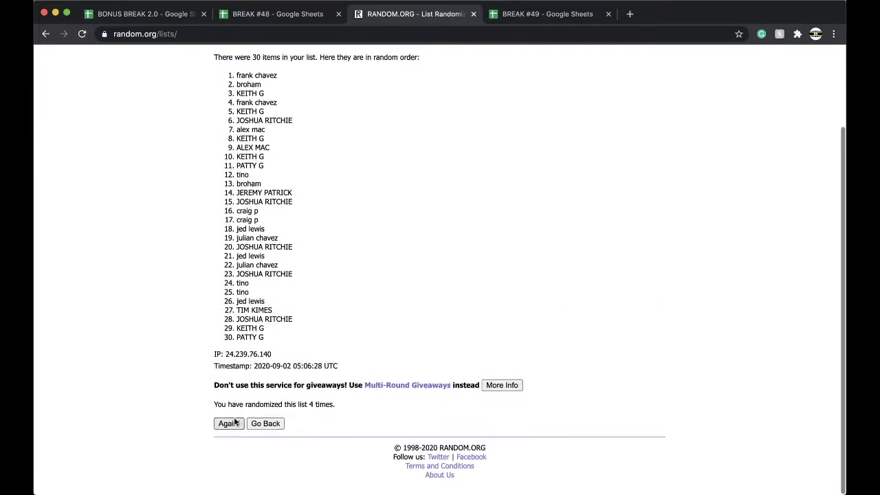
left_click(229, 478)
mouse_move(237, 176)
left_mouse_down()
mouse_move(285, 194)
mouse_move(335, 445)
left_mouse_up()
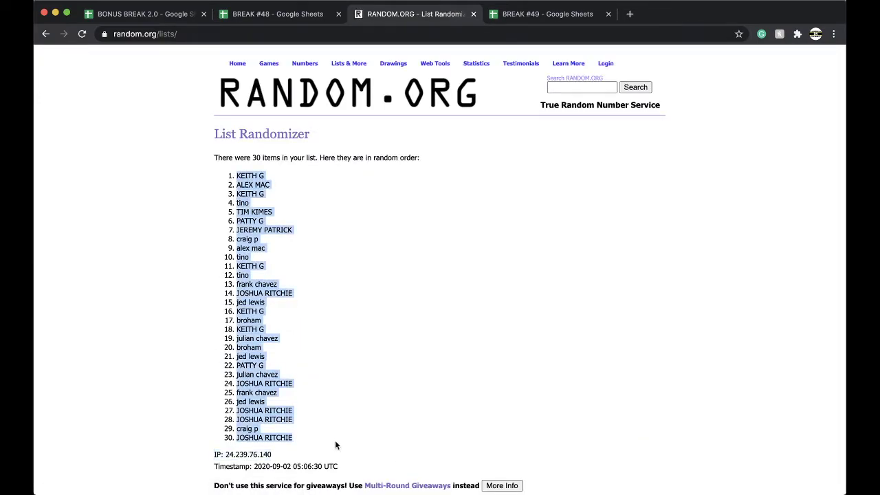
- Paste the shuffled names into column B starting at B1 and set them to font size 18
left_click(509, 14)
left_click(190, 112)
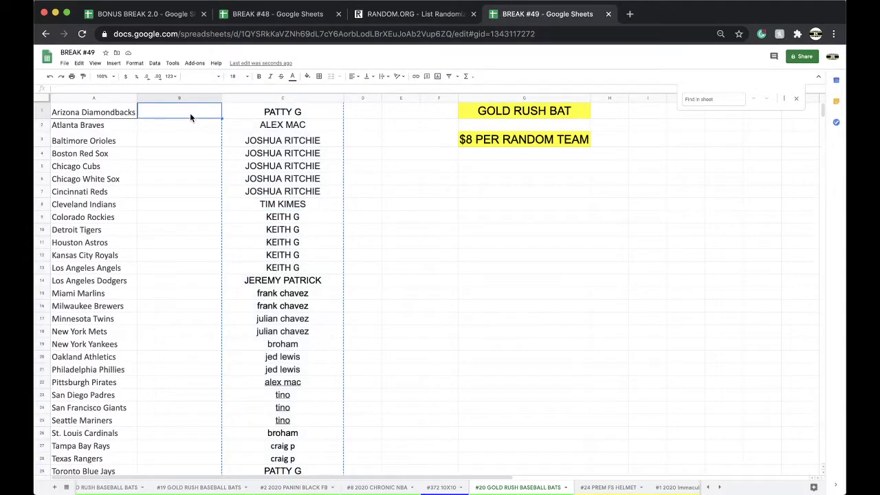
key("super+v")
left_click(242, 76)
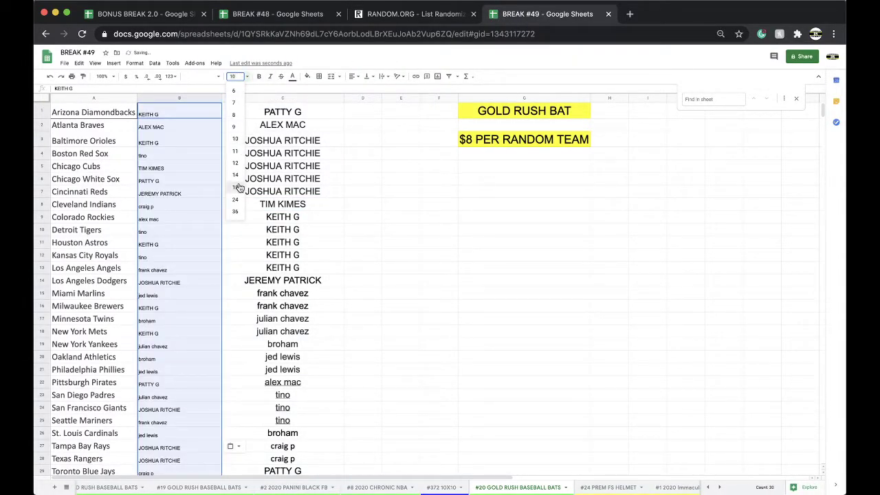
left_click(241, 188)
- Sort the sheet A→Z by column B
left_click(152, 63)
left_click(197, 78)
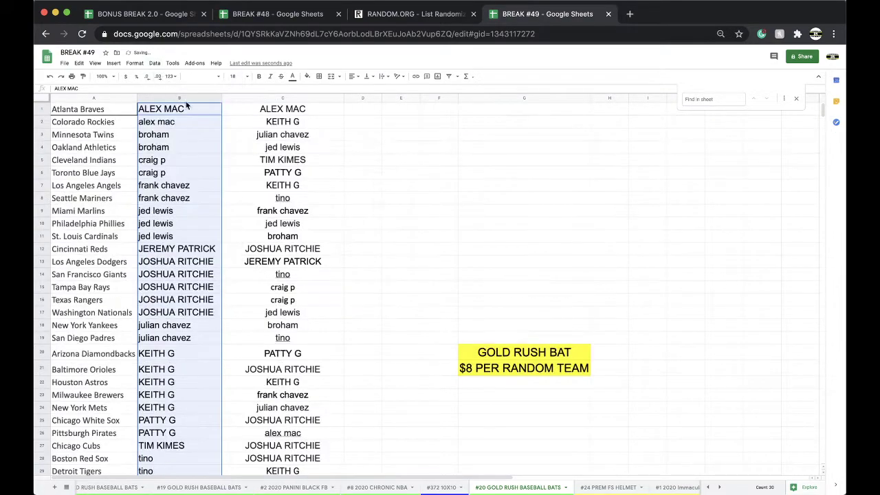
left_click(188, 121)
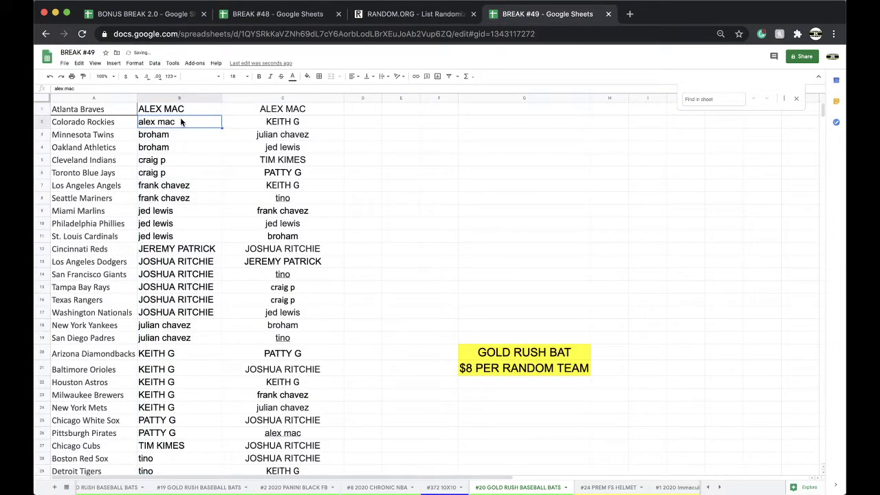
- Scroll through the sorted rows, checking which teams each owner received
left_click(165, 138)
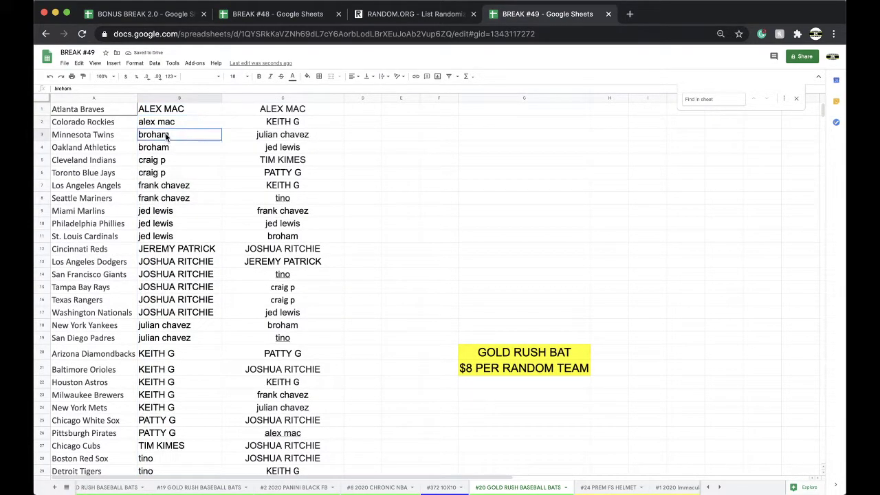
left_click(163, 173)
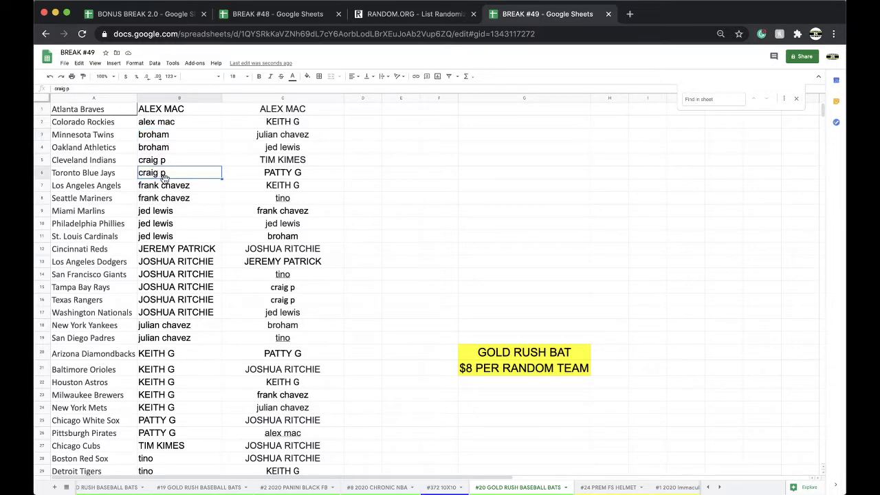
left_click(172, 198)
scroll(207, 143, "down", 1)
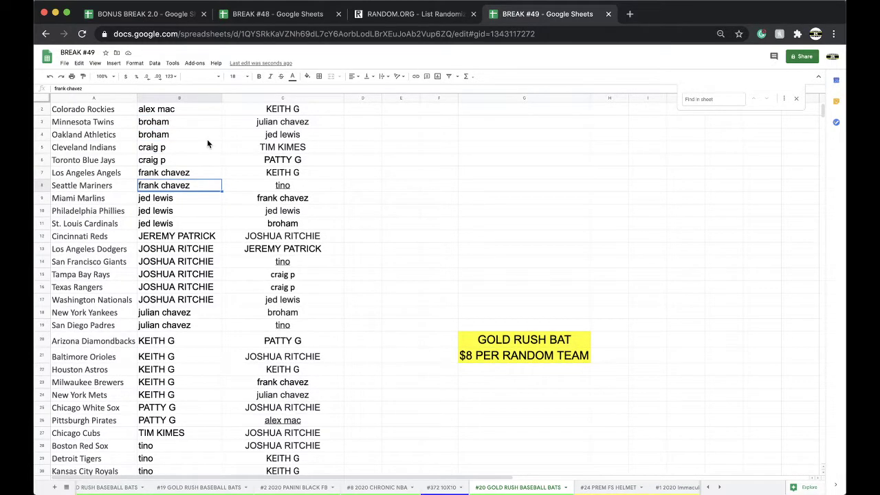
left_click(198, 211)
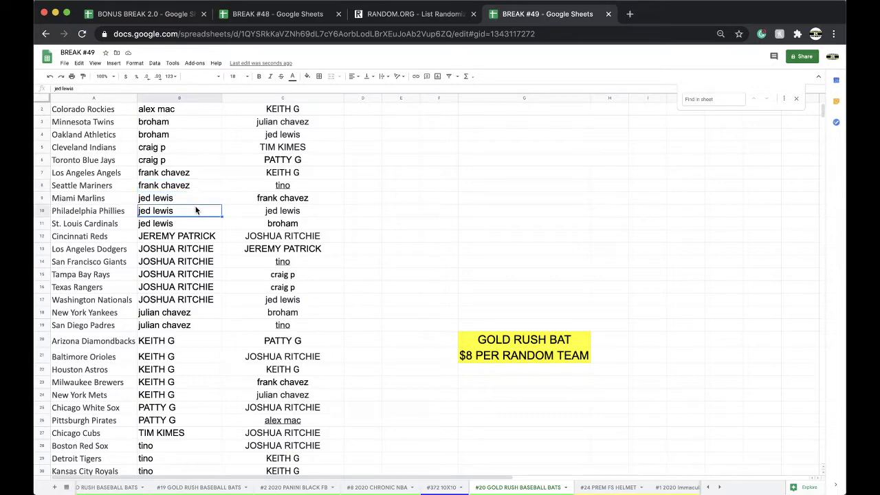
scroll(202, 156, "down", 1)
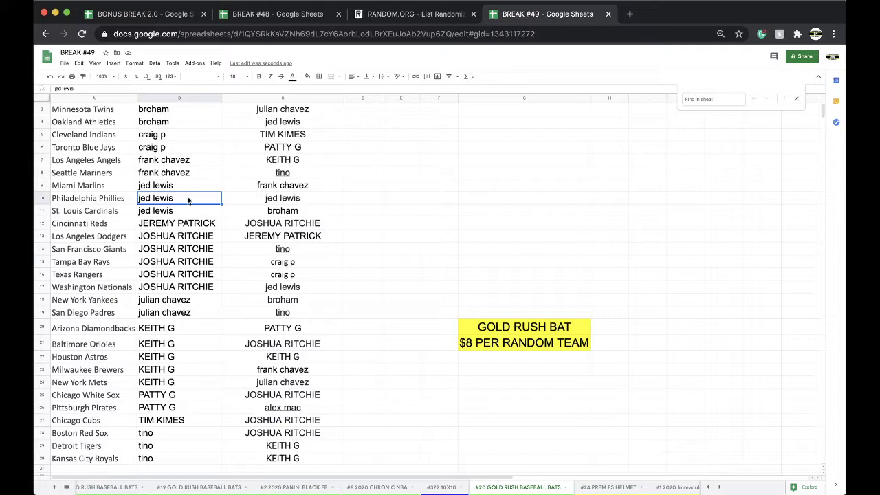
left_click(179, 311)
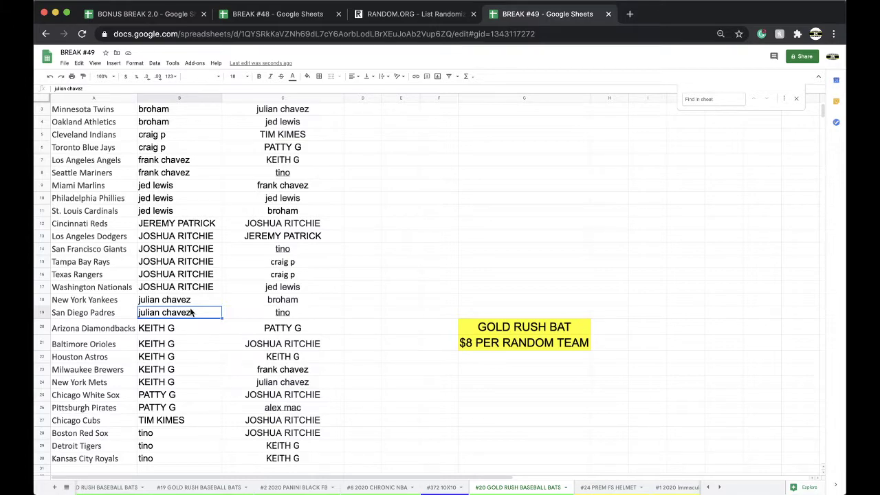
left_click(176, 384)
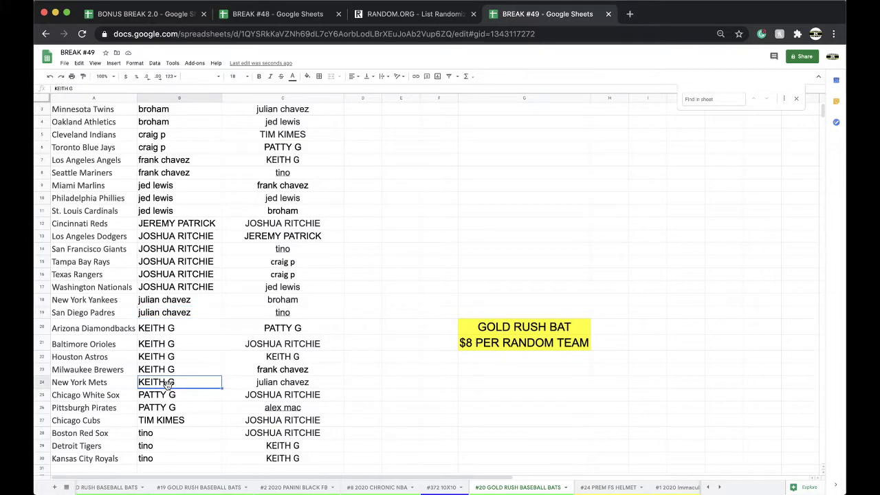
scroll(162, 394, "down", 2)
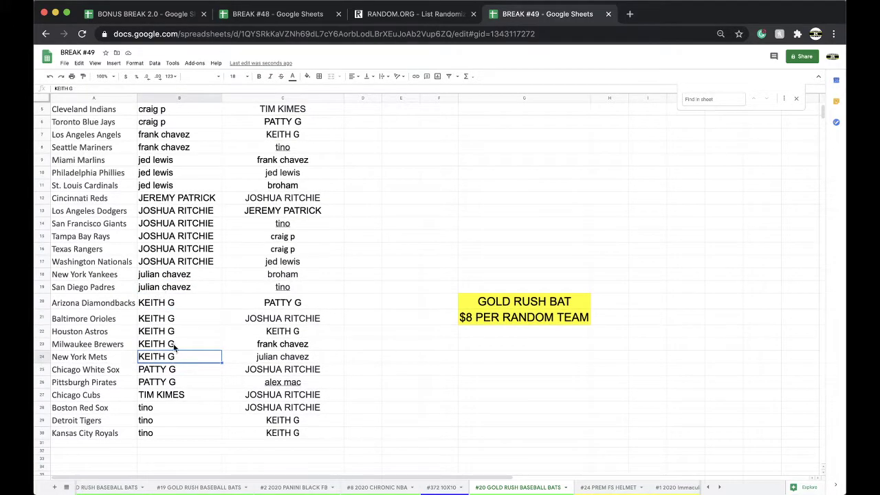
left_click(152, 406)
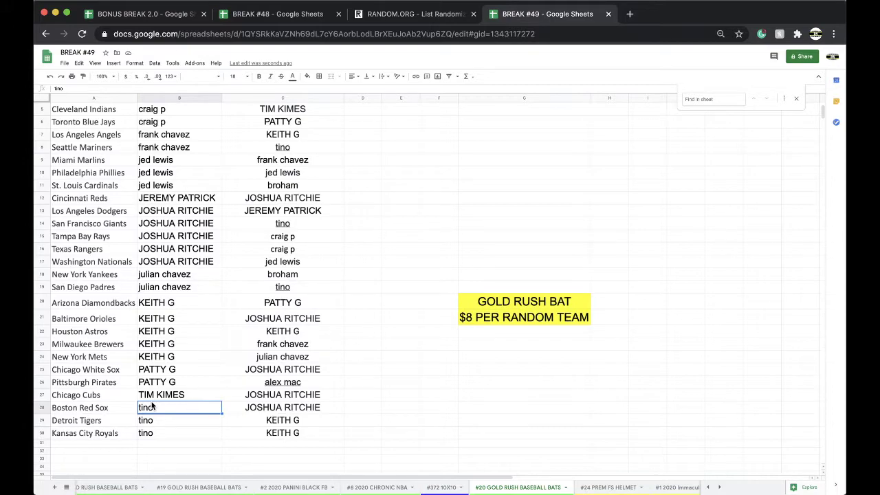
scroll(156, 379, "up", 3)
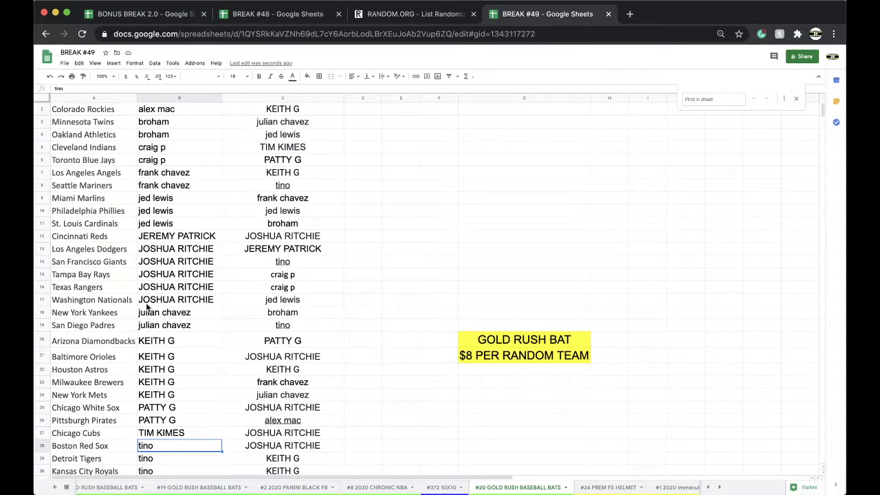
scroll(146, 306, "down", 1)
scroll(146, 307, "up", 1)
scroll(146, 306, "up", 1)
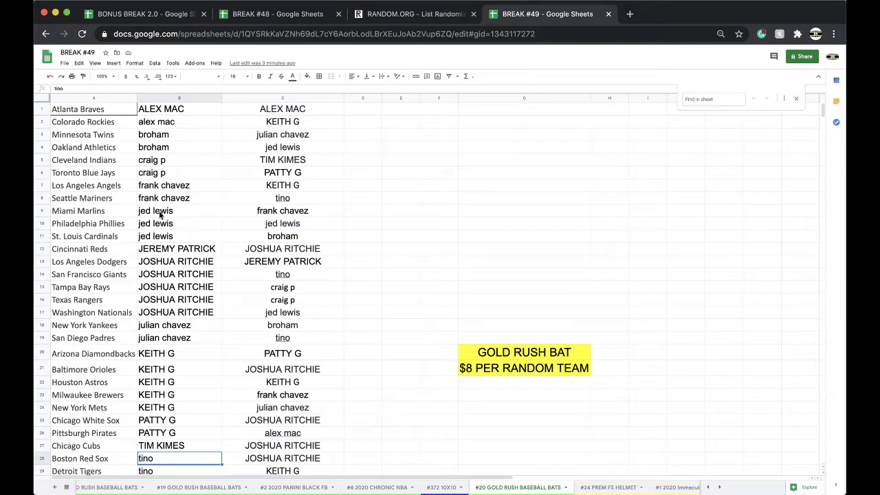
- Sort the sheet A→Z by the team names in column A
left_click(95, 98)
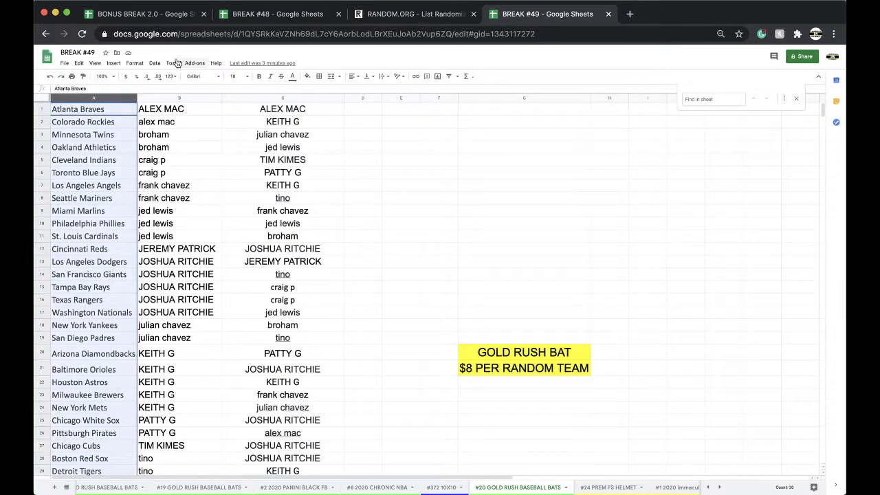
left_click(154, 63)
left_click(183, 81)
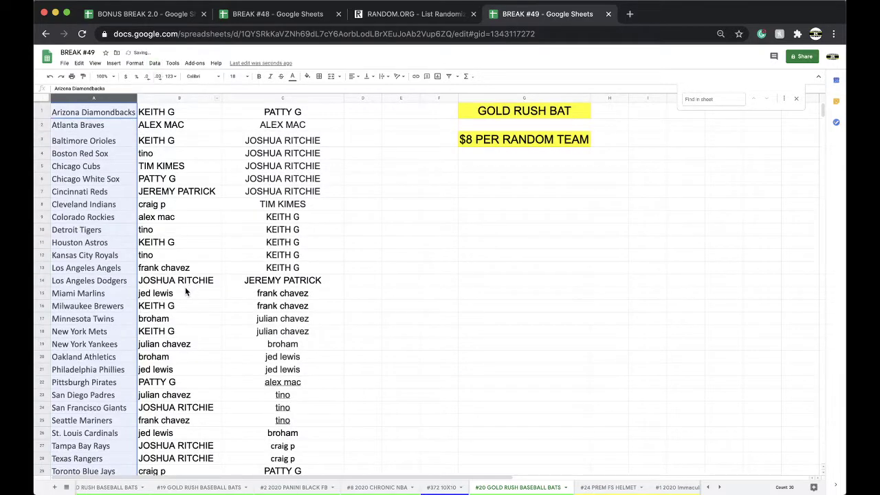
scroll(185, 318, "down", 2)
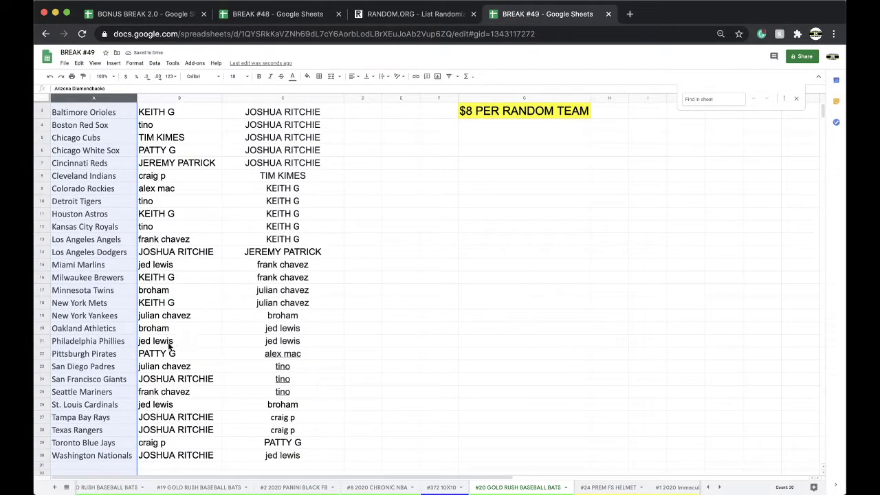
- Copy the Angels owner into the Kansas City Royals cell and type a new owner's name for the Angels
left_click(157, 244)
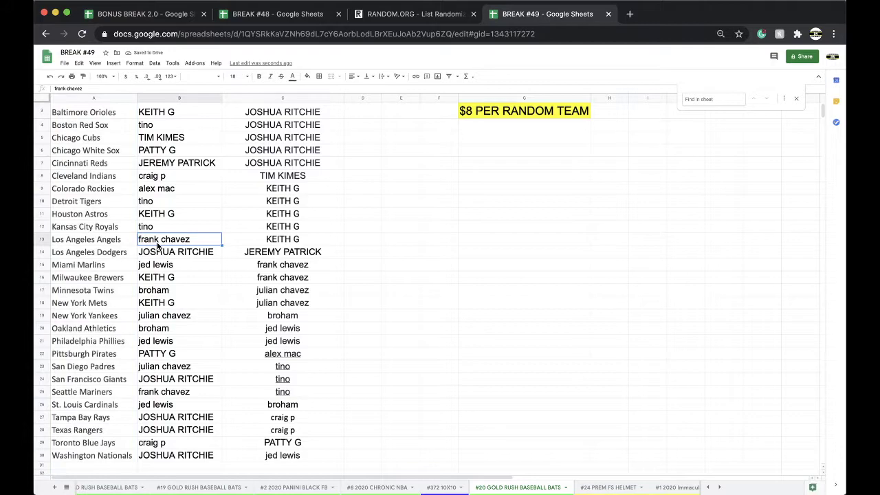
key("ctrl+c")
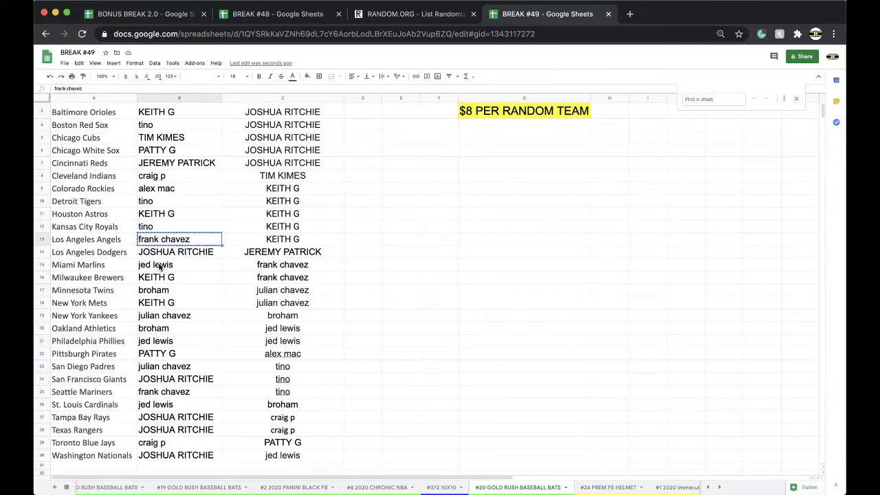
left_click(163, 229)
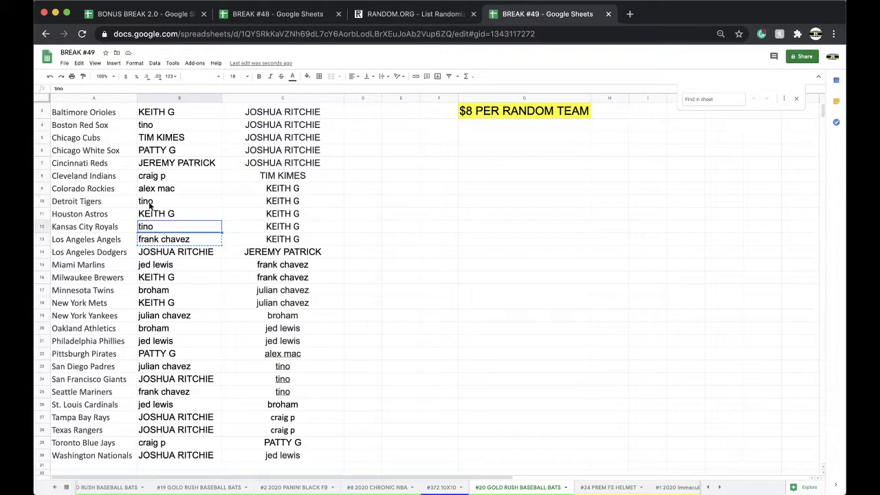
key("cmd+v")
left_click(158, 239)
type("t")
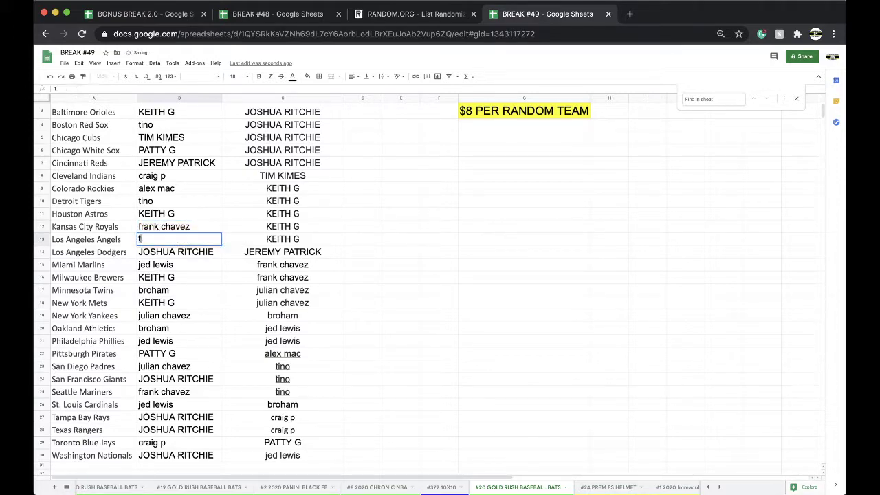
type("ino")
left_click(361, 322)
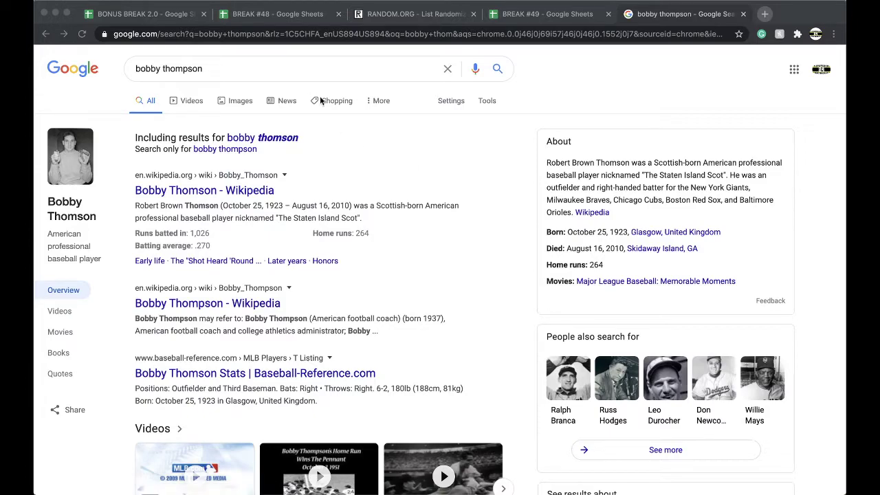
- From the Bobby Thomson article, follow the New York Giants link in the infobox
left_click(229, 193)
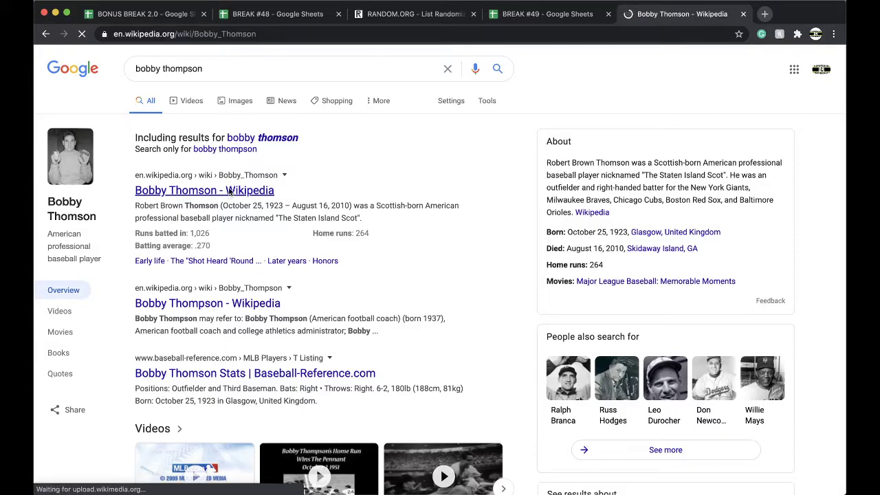
scroll(306, 230, "down", 3)
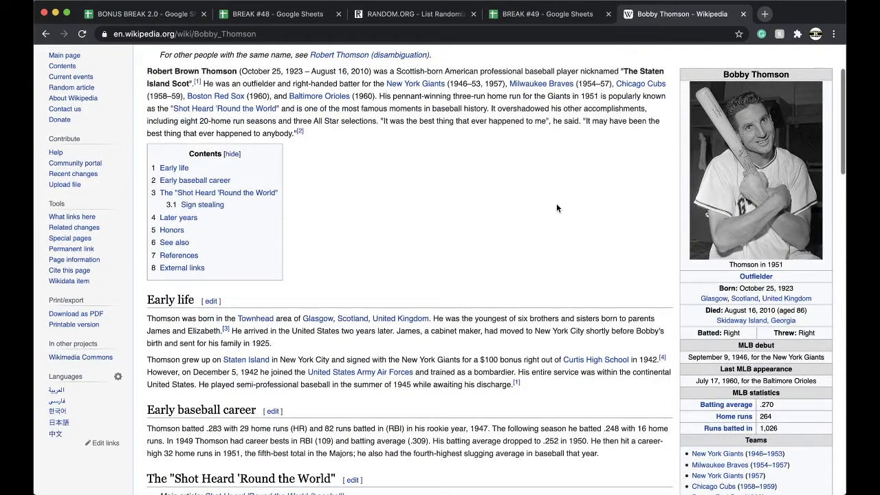
scroll(505, 259, "down", 2)
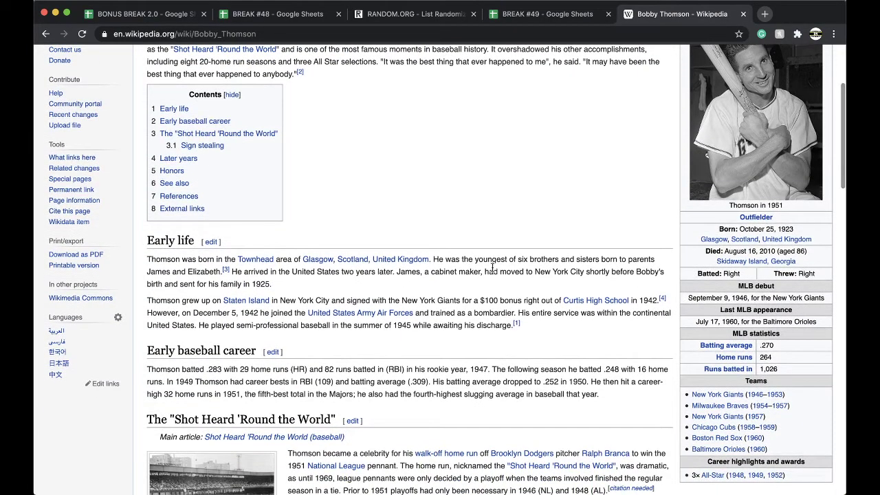
scroll(493, 268, "down", 3)
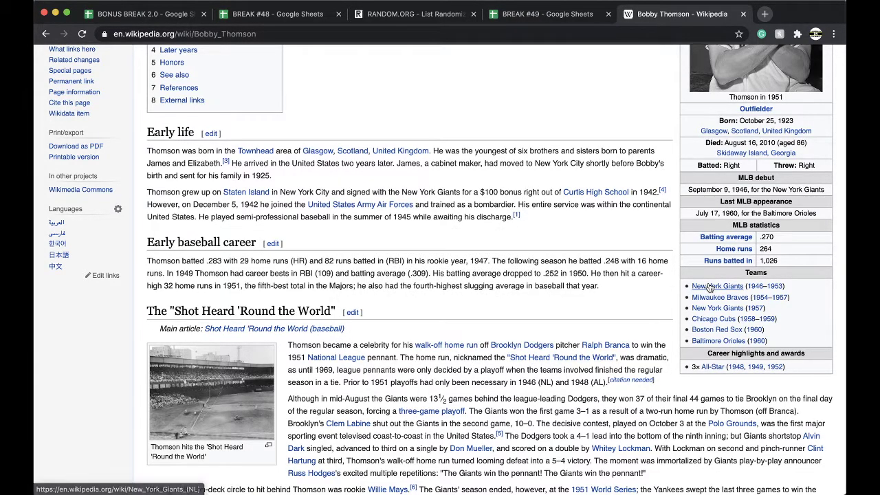
mouse_move(710, 288)
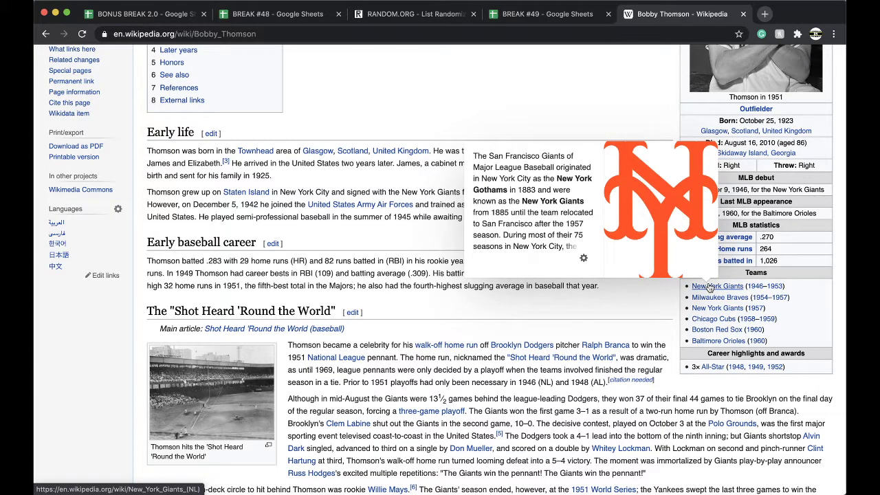
left_click(709, 288)
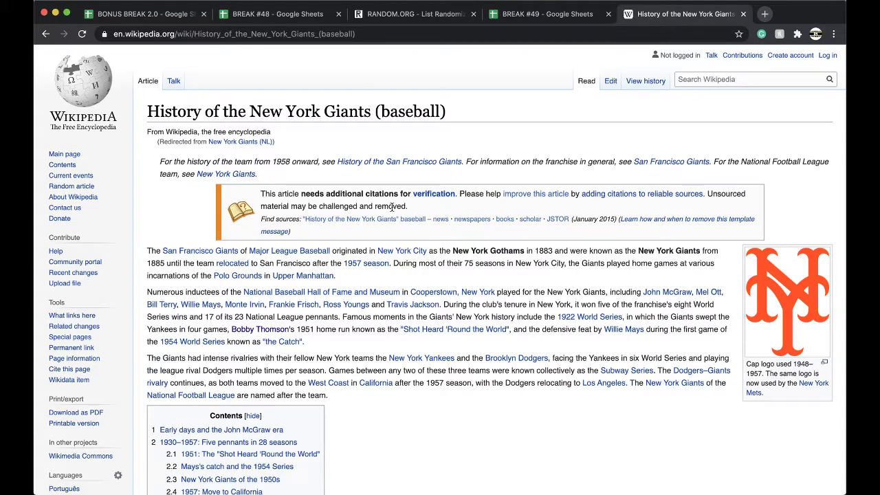
- Scroll through the History of the New York Giants (baseball) article
scroll(392, 207, "down", 3)
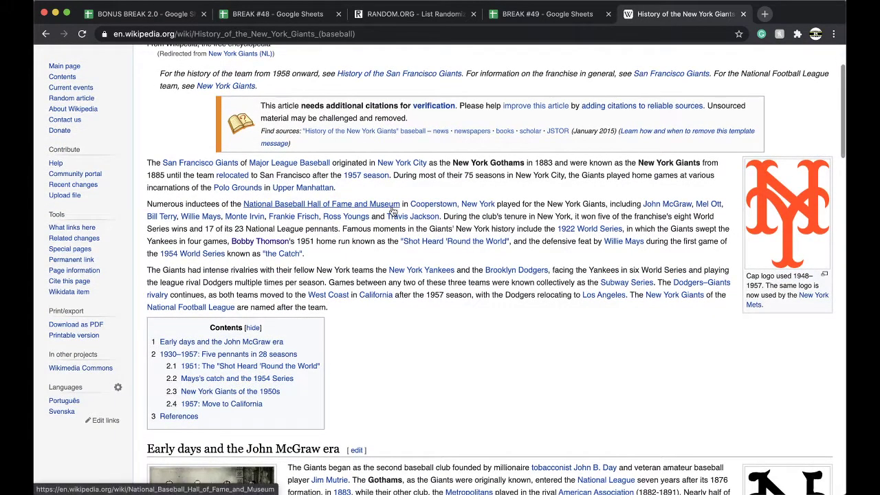
mouse_move(393, 205)
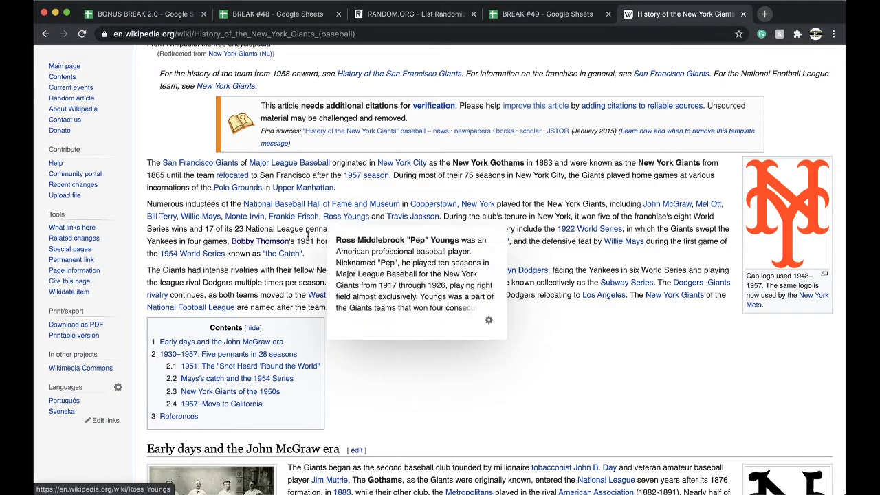
scroll(407, 408, "up", 1)
scroll(407, 409, "down", 5)
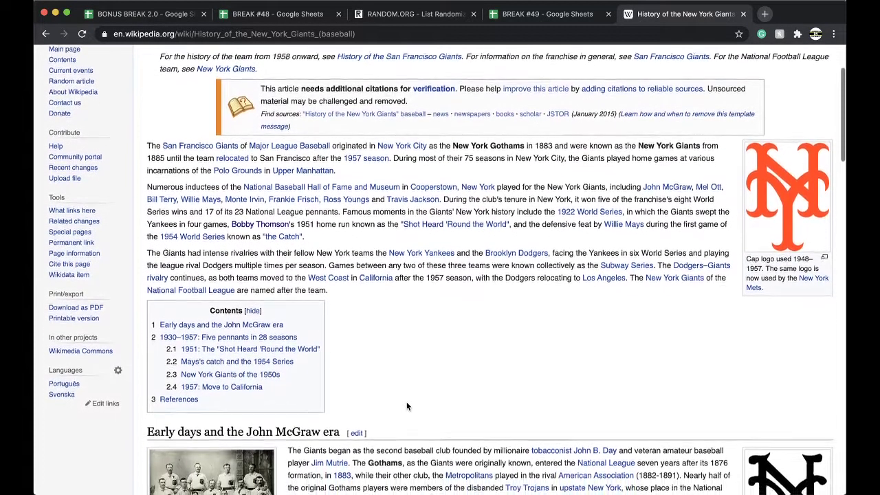
scroll(396, 341, "up", 8)
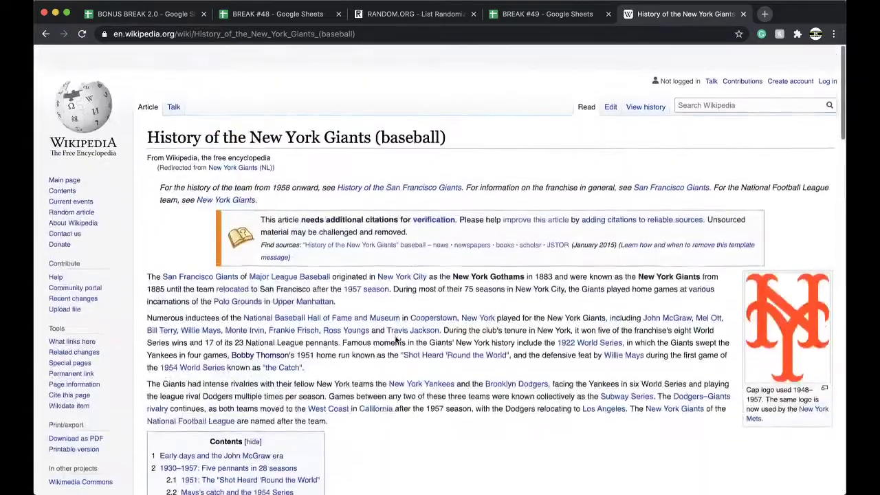
- Search Google for 'new york giants baseball'
left_click(376, 35)
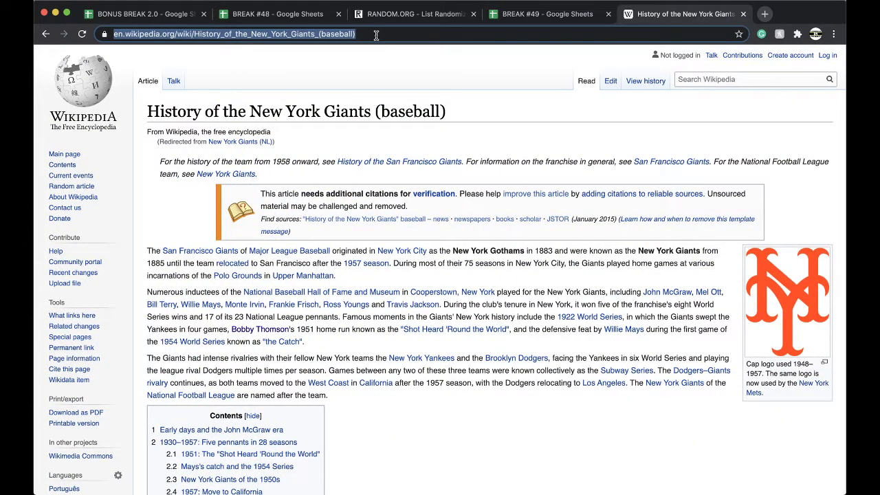
type("new york gians")
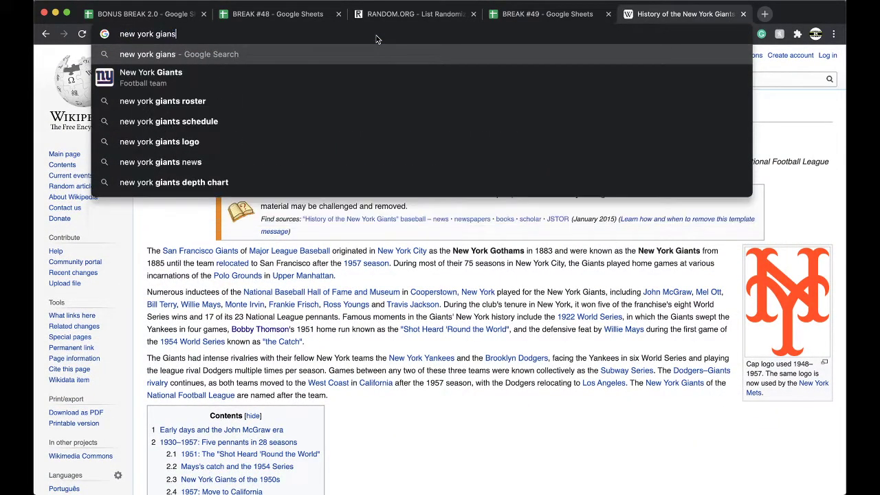
type("ts")
key("BackSpace")
key("BackSpace")
key("BackSpace")
type("ts baseball")
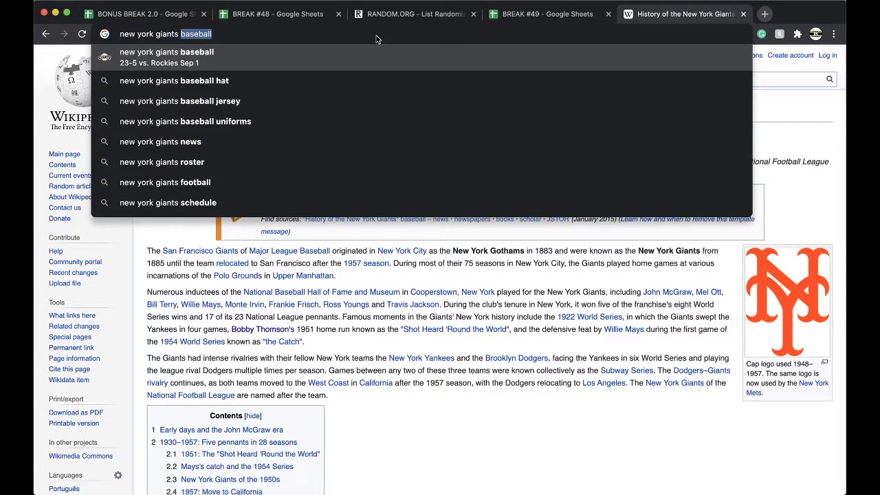
key("Return")
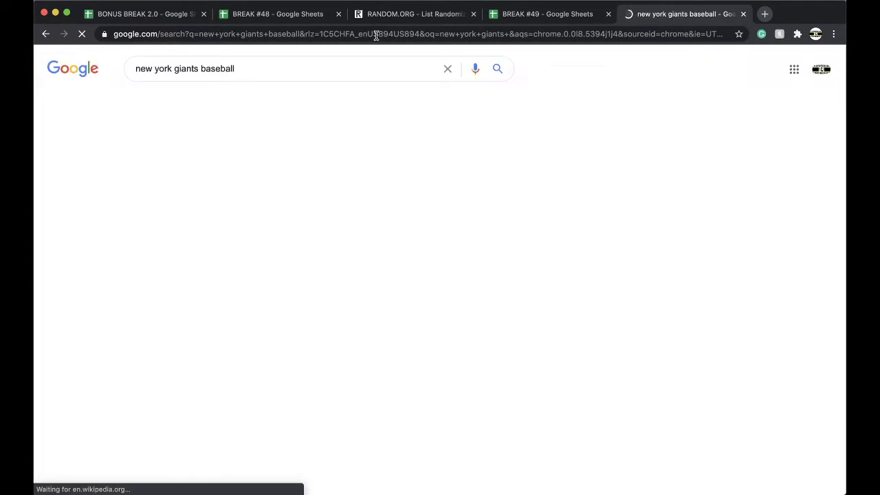
- Browse the search results, then close the tab to return to BREAK #49
scroll(285, 186, "down", 1)
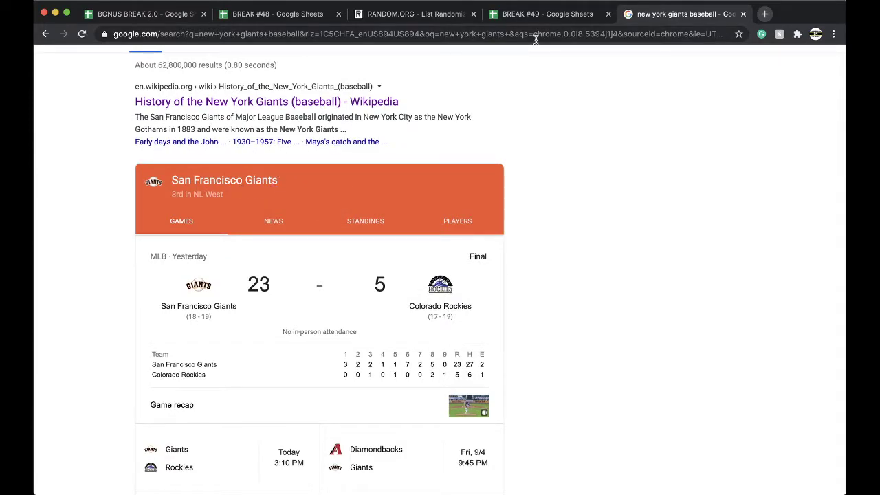
scroll(418, 128, "down", 1)
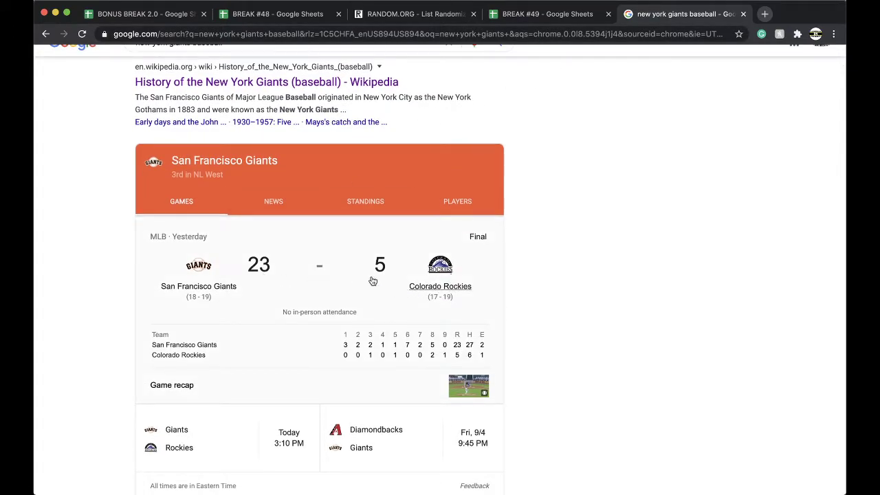
scroll(204, 245, "down", 3)
scroll(213, 237, "down", 2)
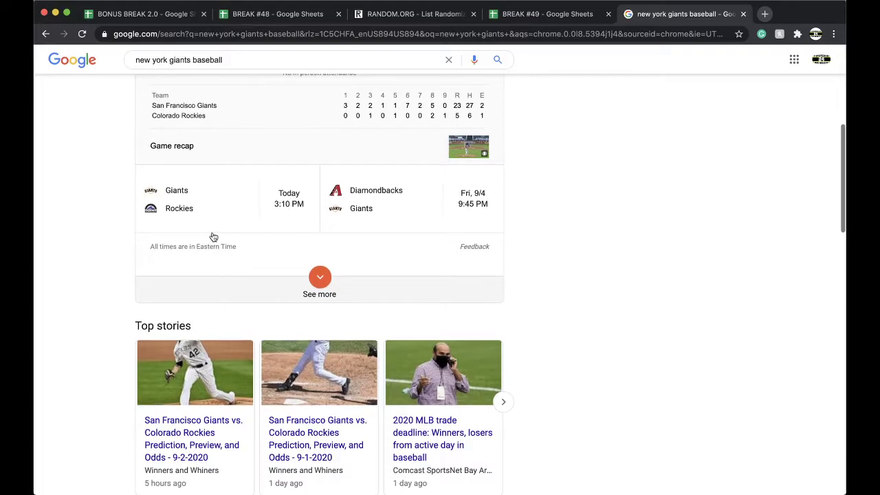
scroll(213, 236, "up", 6)
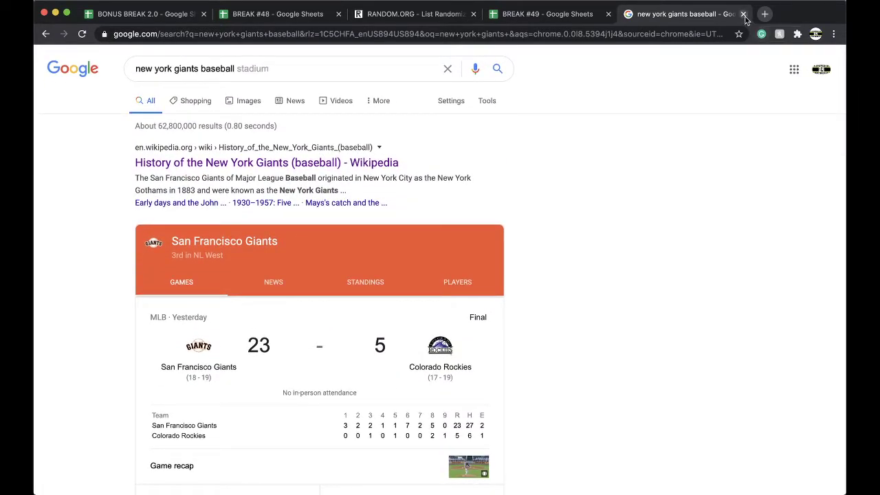
left_click(743, 13)
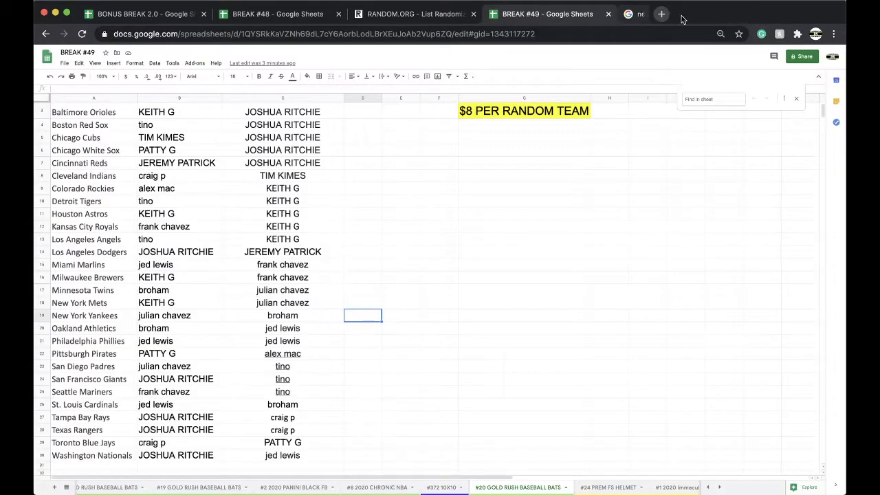
- Fill the San Francisco Giants owner cell B24 with red
left_click(180, 382)
left_click(307, 75)
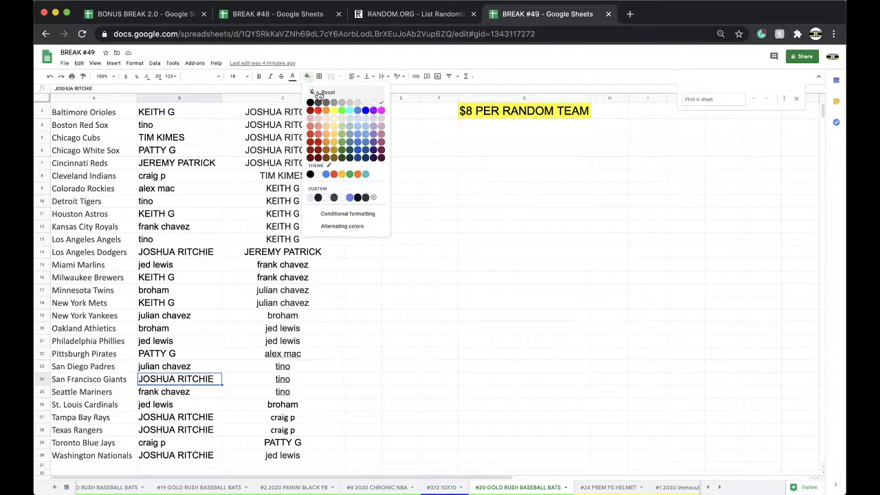
left_click(317, 113)
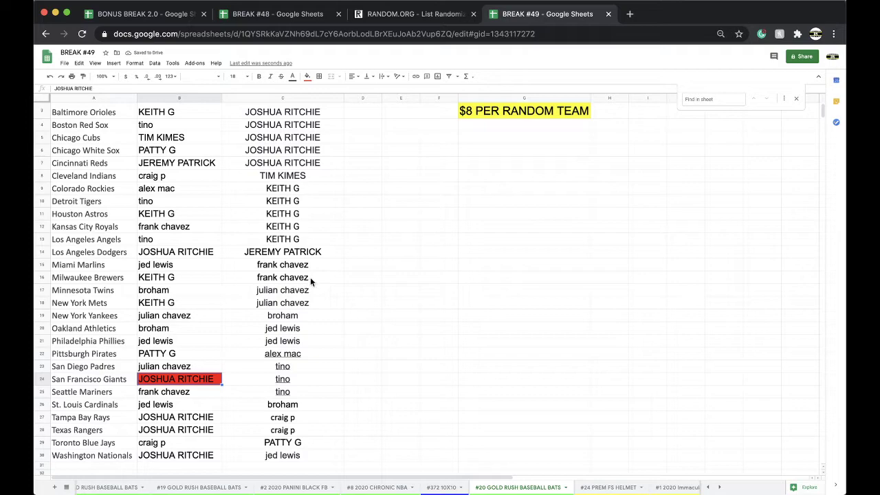
scroll(264, 311, "down", 1)
scroll(267, 306, "up", 2)
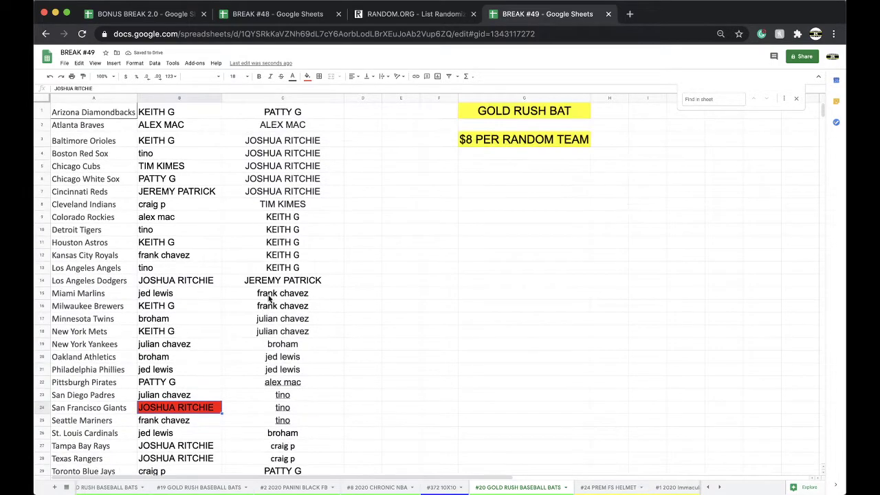
- Select the owner names in column C and load a fresh RANDOM.ORG list randomizer
left_click(292, 98)
scroll(278, 240, "down", 2)
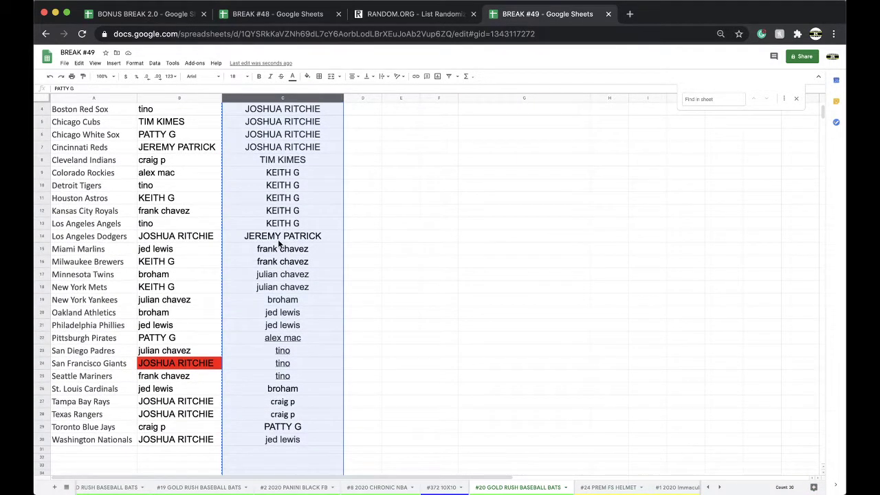
scroll(278, 240, "up", 2)
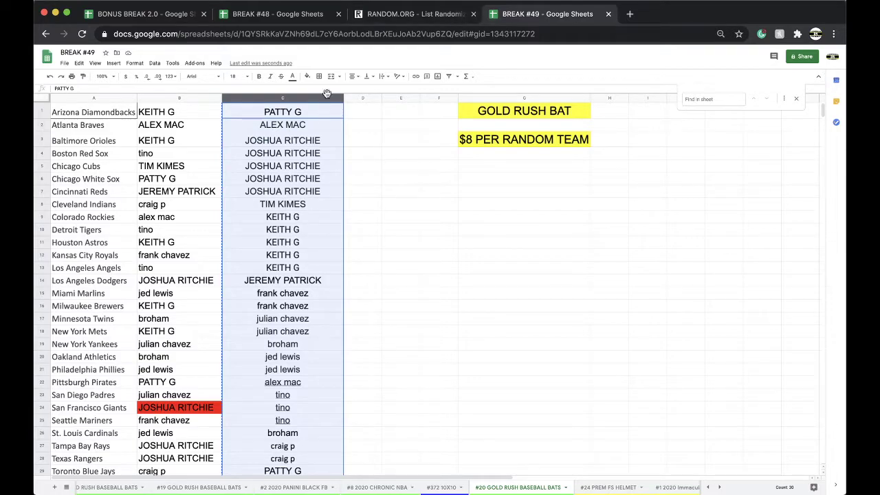
scroll(319, 185, "down", 2)
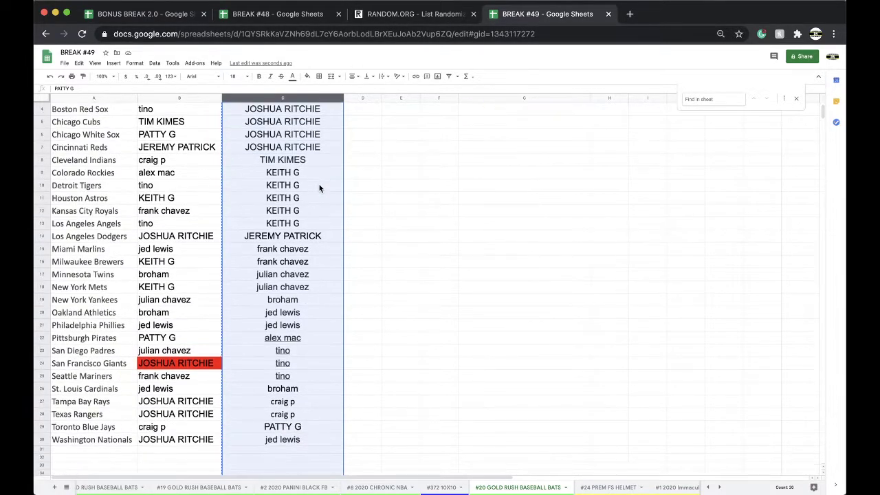
scroll(319, 186, "up", 2)
left_click(416, 14)
key("Return")
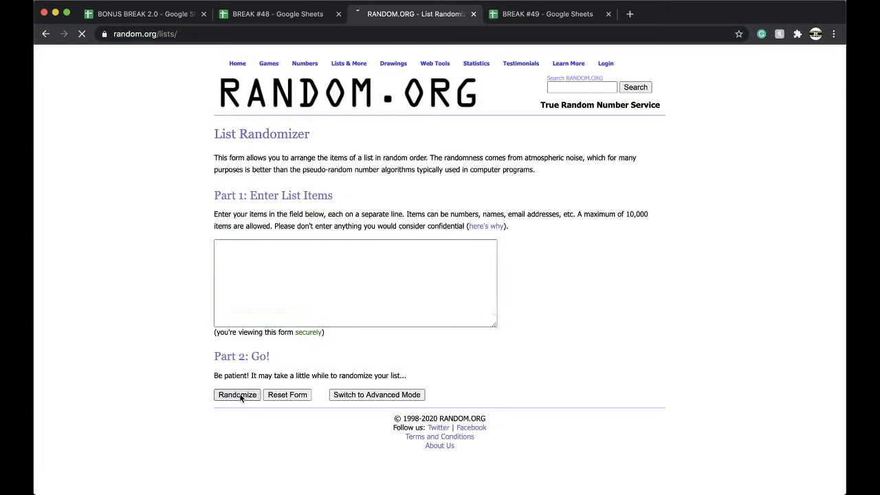
- Randomize the 30-name owner list, then reshuffle it four more times
left_click(240, 395)
left_click(227, 426)
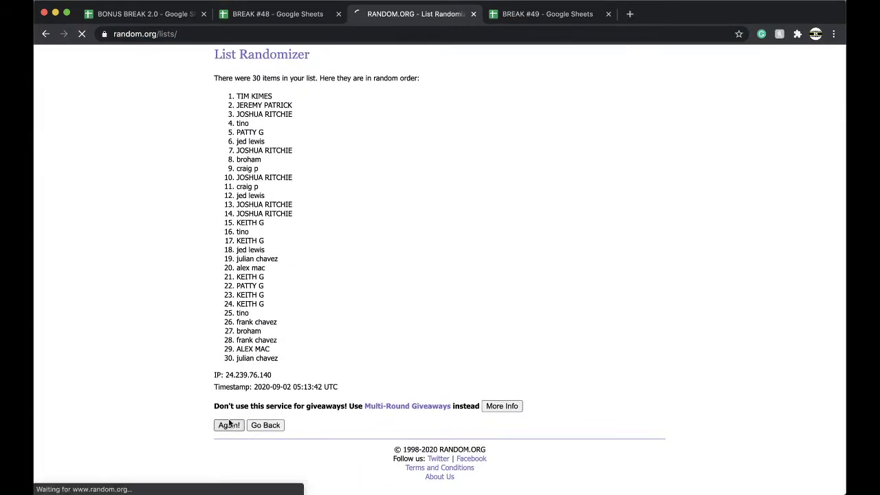
left_click(236, 423)
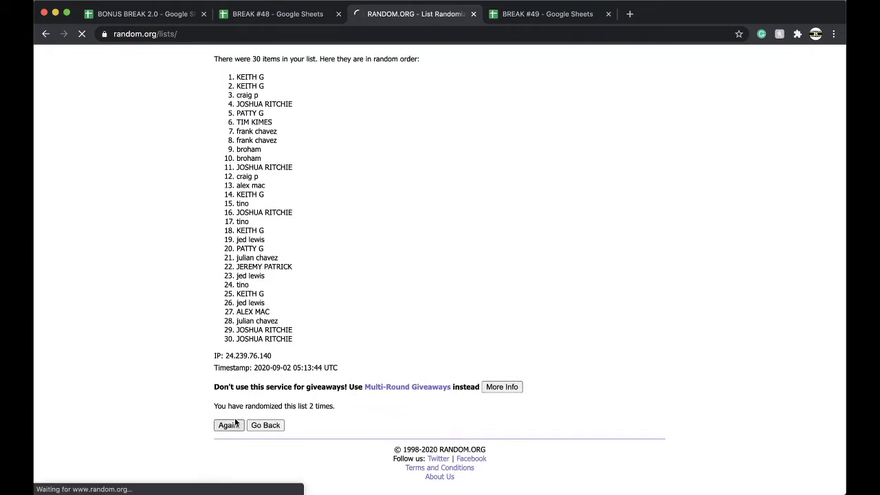
left_click(234, 423)
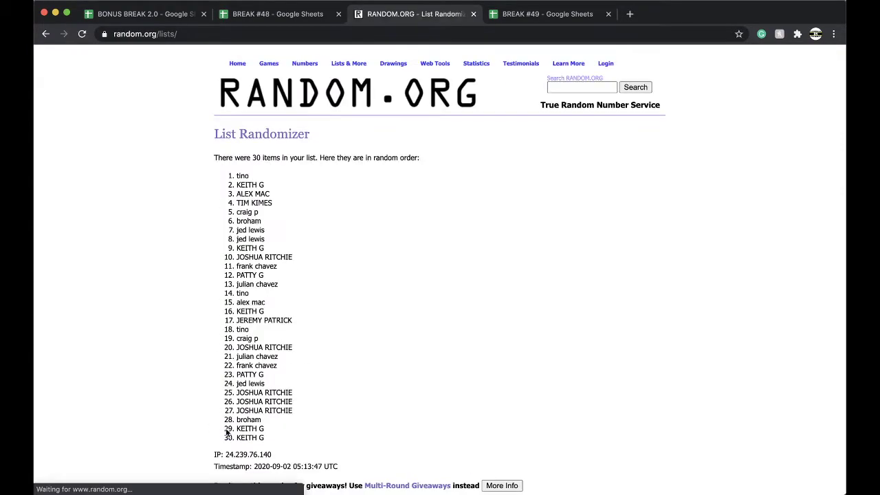
left_click(229, 426)
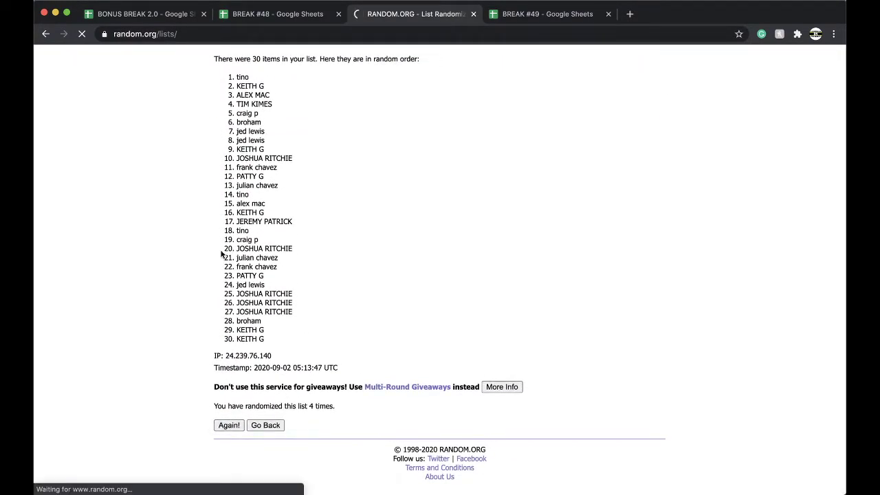
- Select the top name of the final order and return to the BREAK #49 sheet
triple_click(251, 175)
key("ctrl+c")
scroll(251, 174, "down", 2)
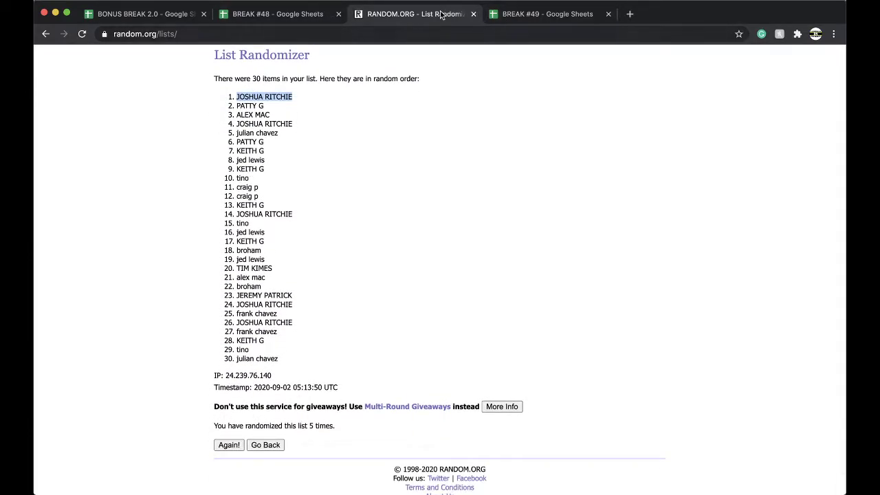
left_click(546, 14)
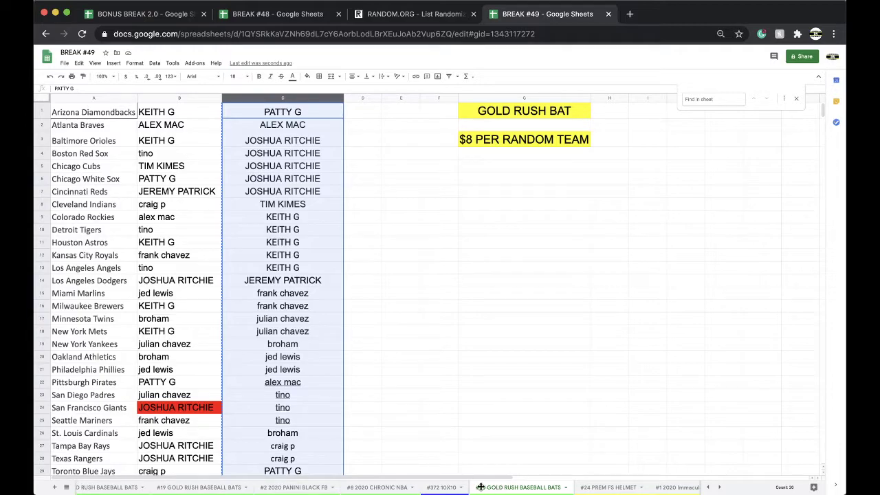
- Move the #20 GOLD RUSH BASEBALL BATS tab before #372 10X10, then open BONUS BREAK 2.0's #40 BONUS BASEBALL sheet
left_click_drag(500, 488, 443, 488)
left_click(161, 13)
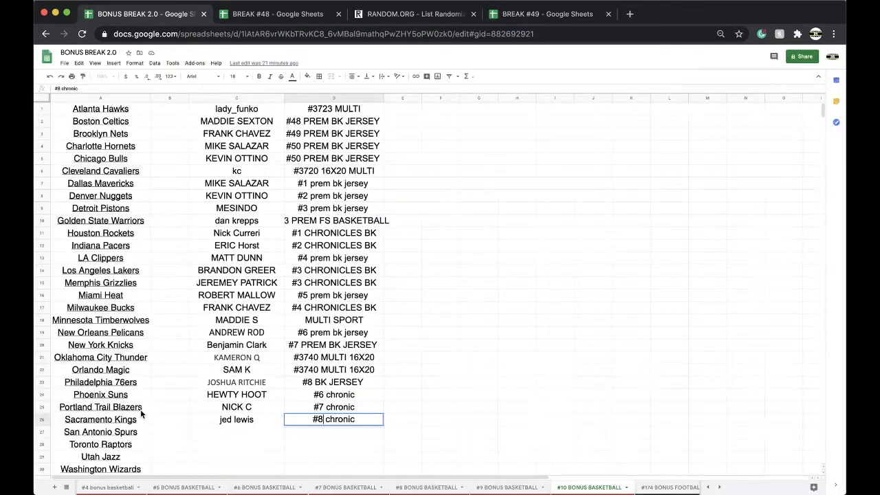
scroll(325, 485, "right", 15)
scroll(322, 487, "right", 5)
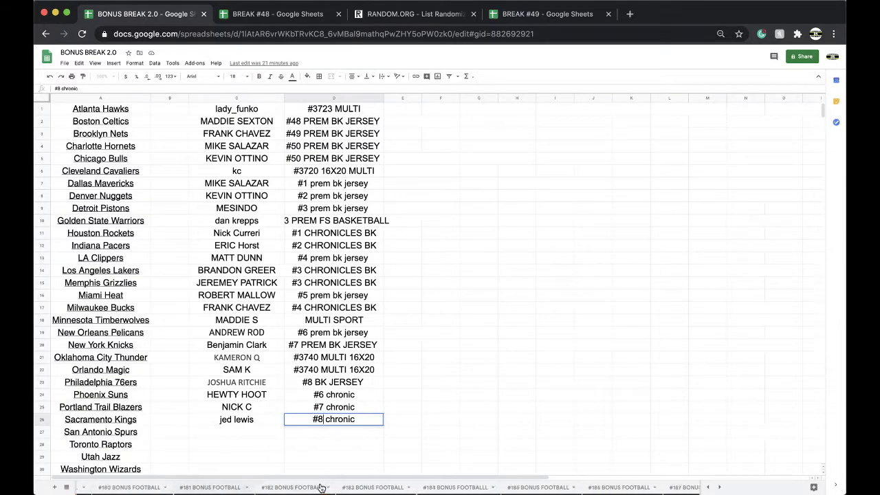
left_click(66, 488)
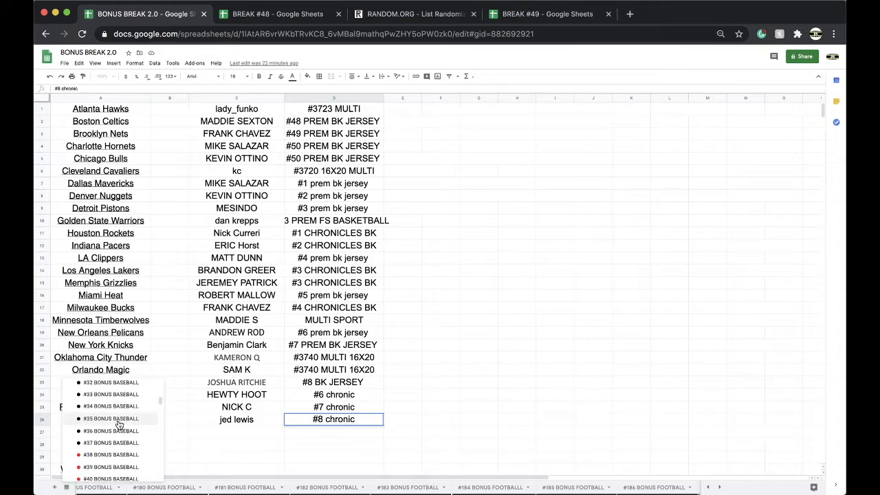
scroll(116, 430, "down", 5)
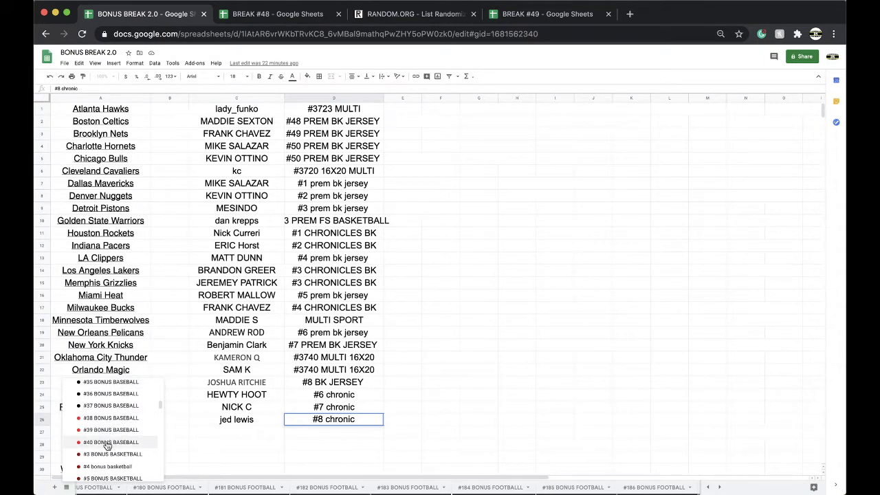
left_click(108, 444)
- Paste the winning owner's name into D24, matching the sheet's formatting
left_click(332, 397)
key("ctrl+v")
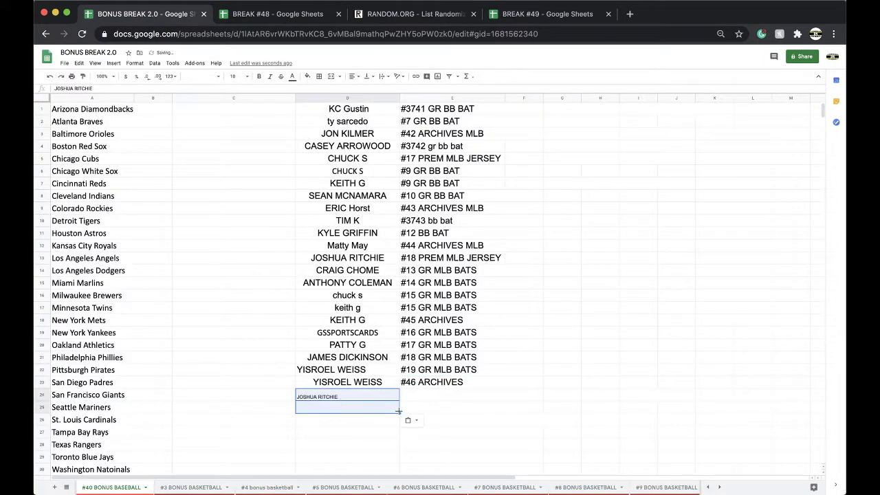
left_click(407, 420)
left_click(432, 436)
- Copy the E22 entry into E24 and change it to '#20 GR MLB BATS'
left_click(435, 371)
key("ctrl+c")
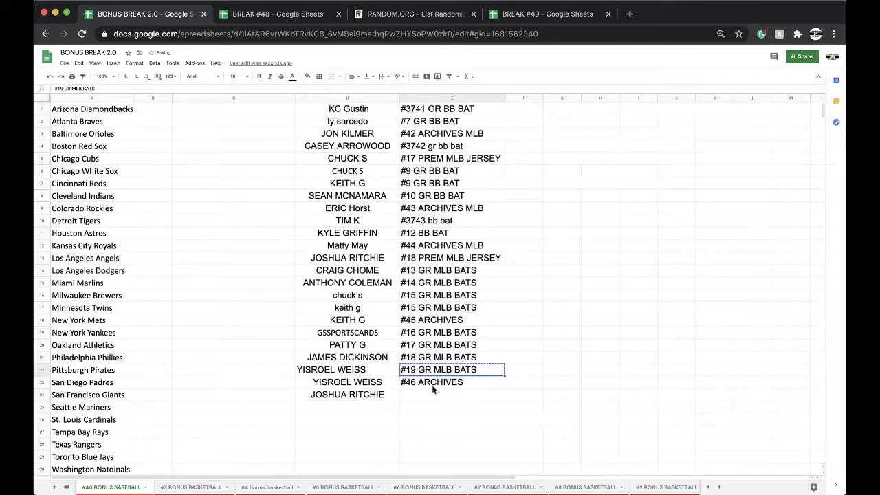
left_click(428, 397)
key("ctrl+v")
left_click(415, 396)
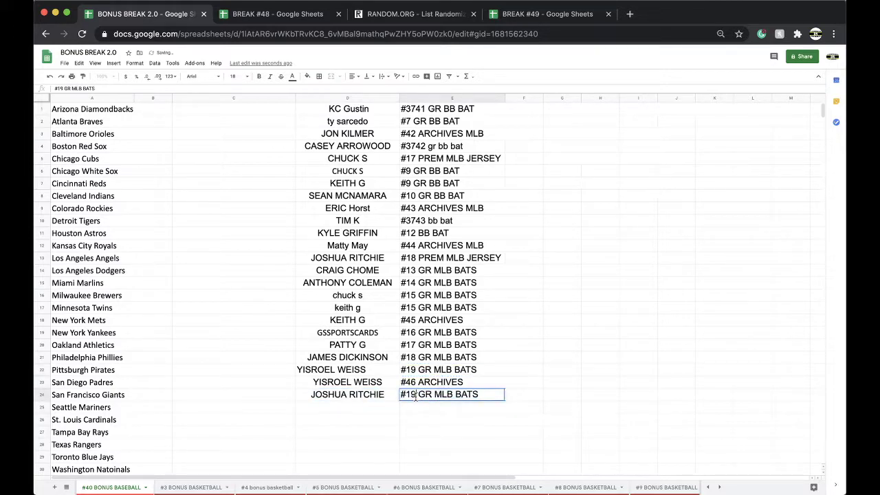
key("BackSpace")
key("BackSpace")
type("20")
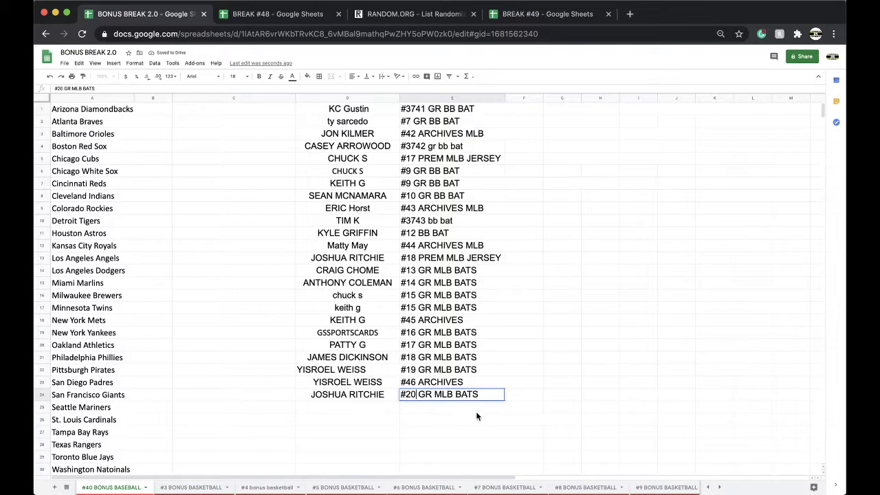